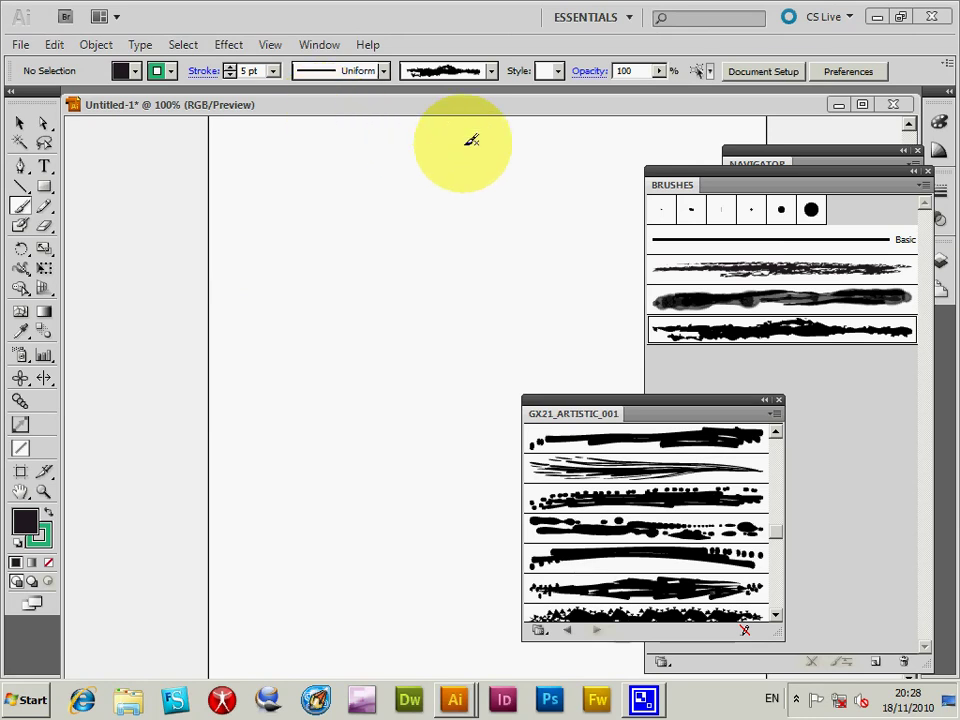
- Add Art Brush 49 from the GX21_ARTISTIC_001 library to the Brushes panel and close the library
{"action": "left_click_drag", "start_coordinate": [584, 421], "coordinate": [585, 405]}
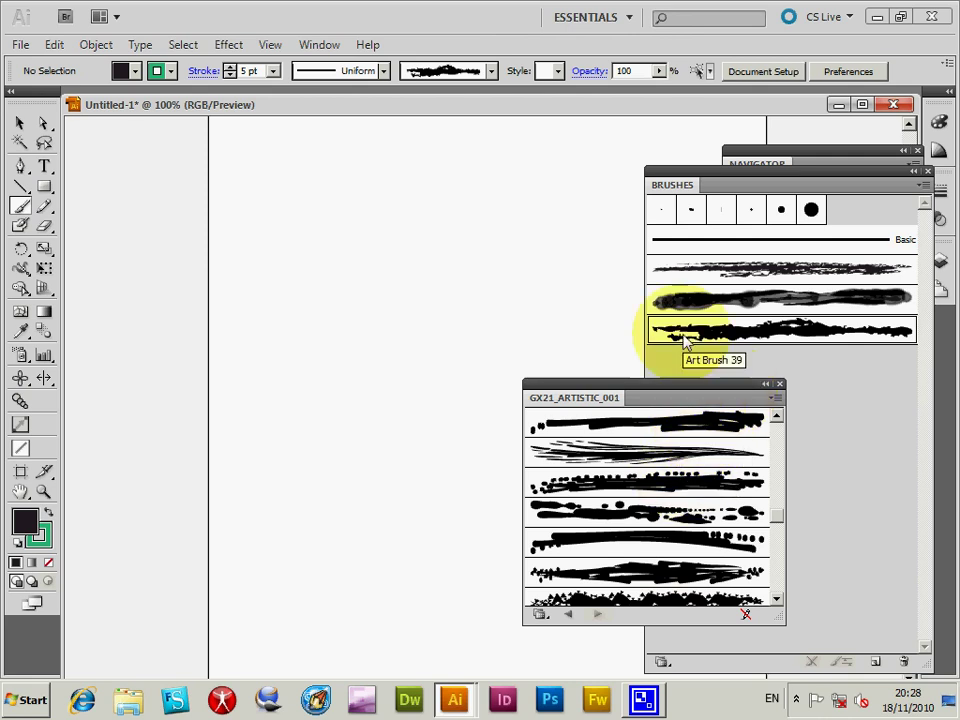
{"action": "left_click", "coordinate": [668, 436]}
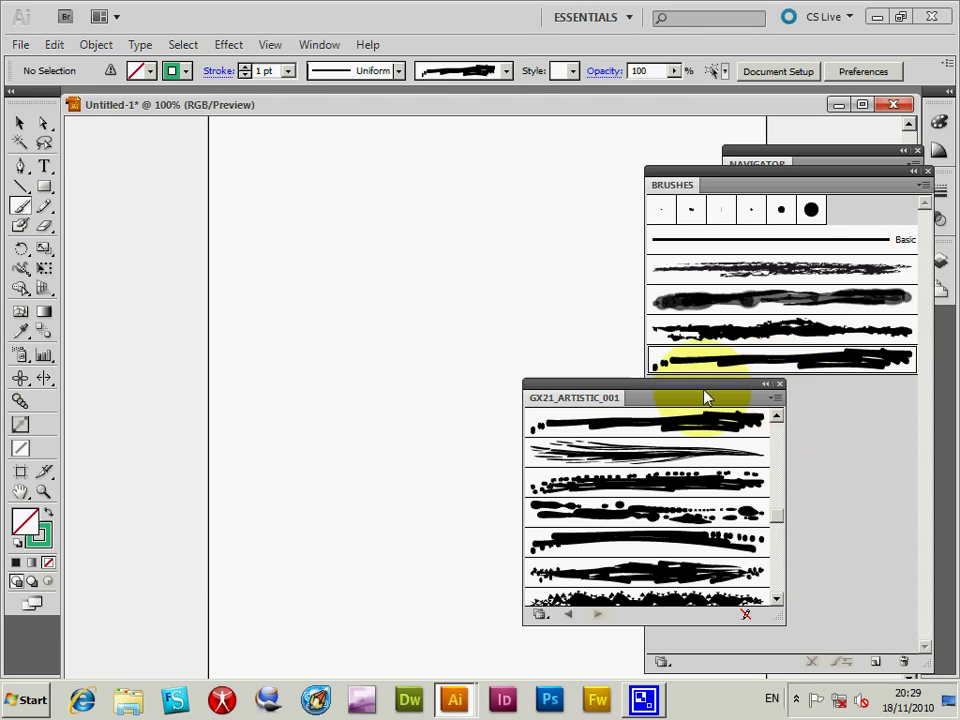
{"action": "left_click", "coordinate": [781, 385]}
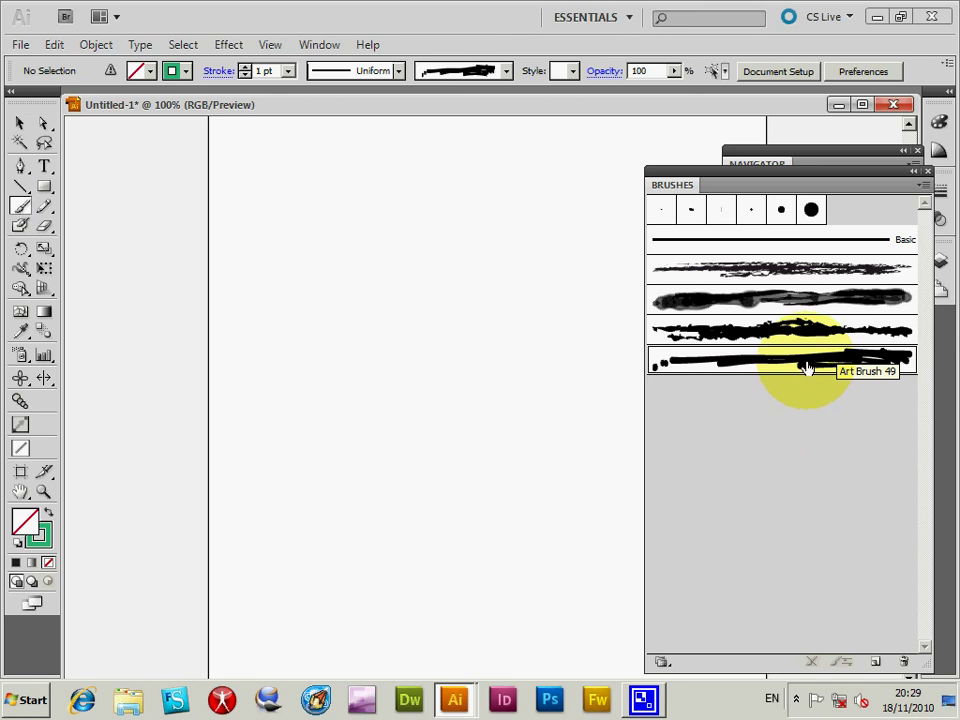
{"action": "double_click", "coordinate": [806, 368]}
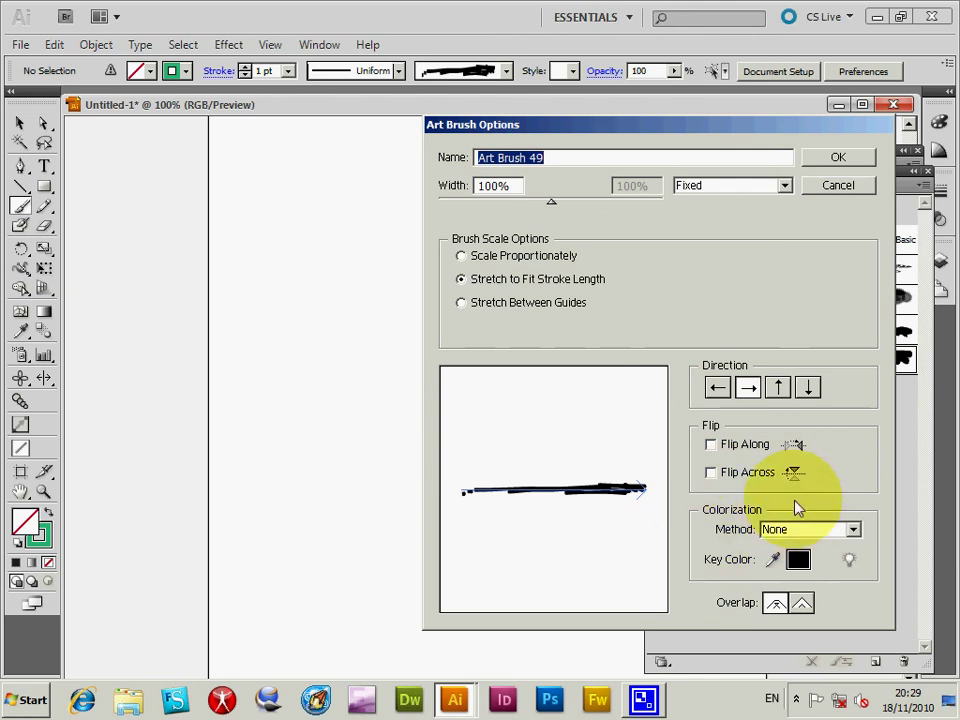
{"action": "left_click", "coordinate": [853, 529]}
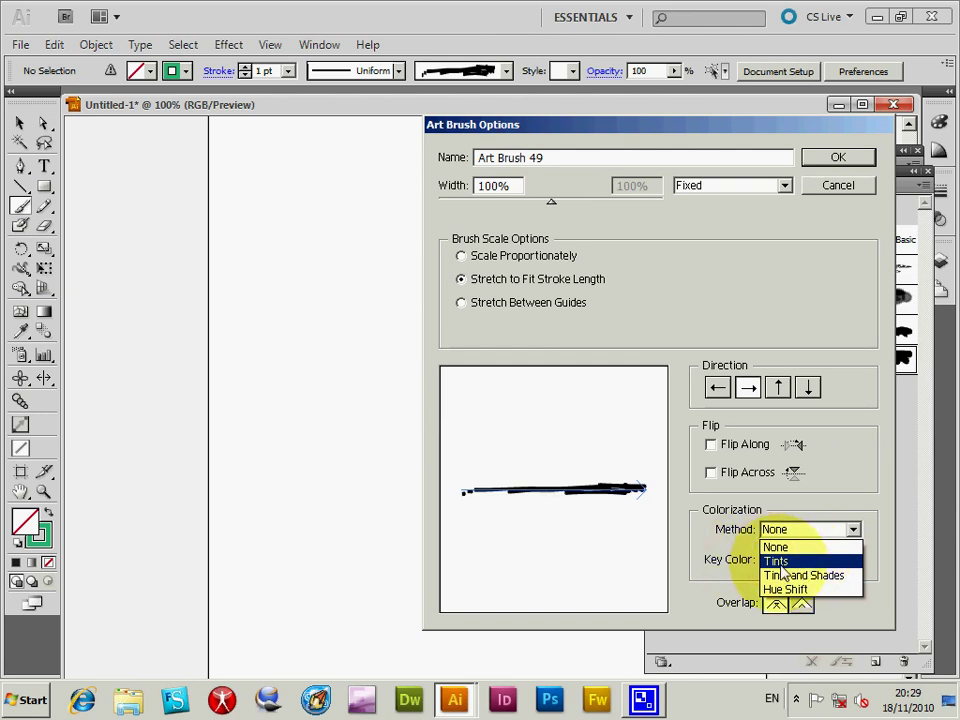
{"action": "left_click", "coordinate": [783, 562]}
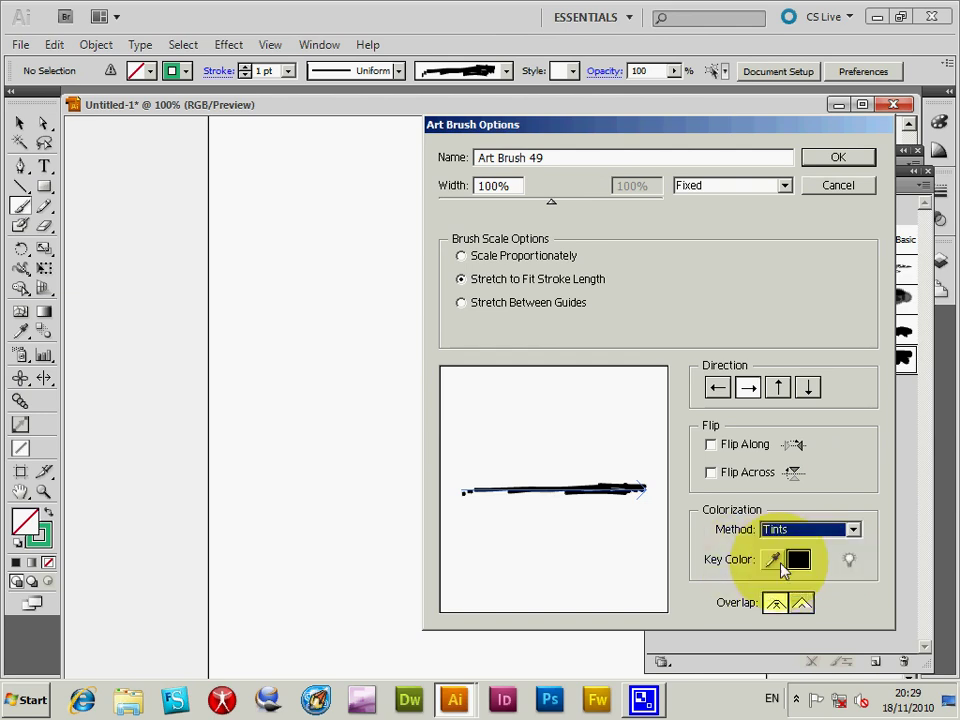
{"action": "left_click", "coordinate": [780, 530]}
{"action": "left_click", "coordinate": [778, 548]}
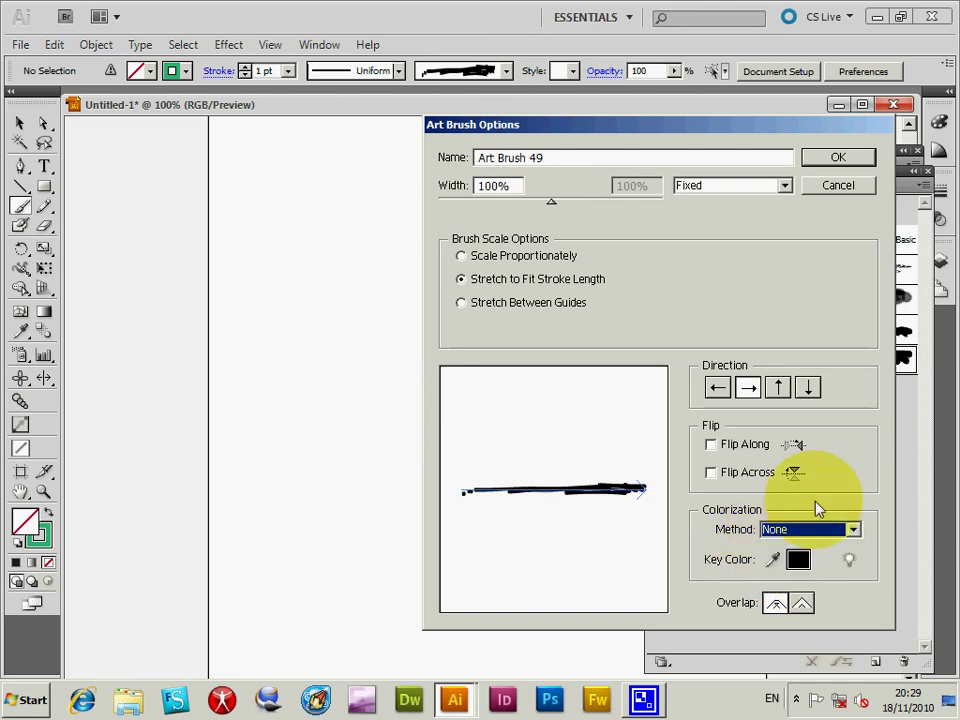
{"action": "left_click", "coordinate": [838, 157]}
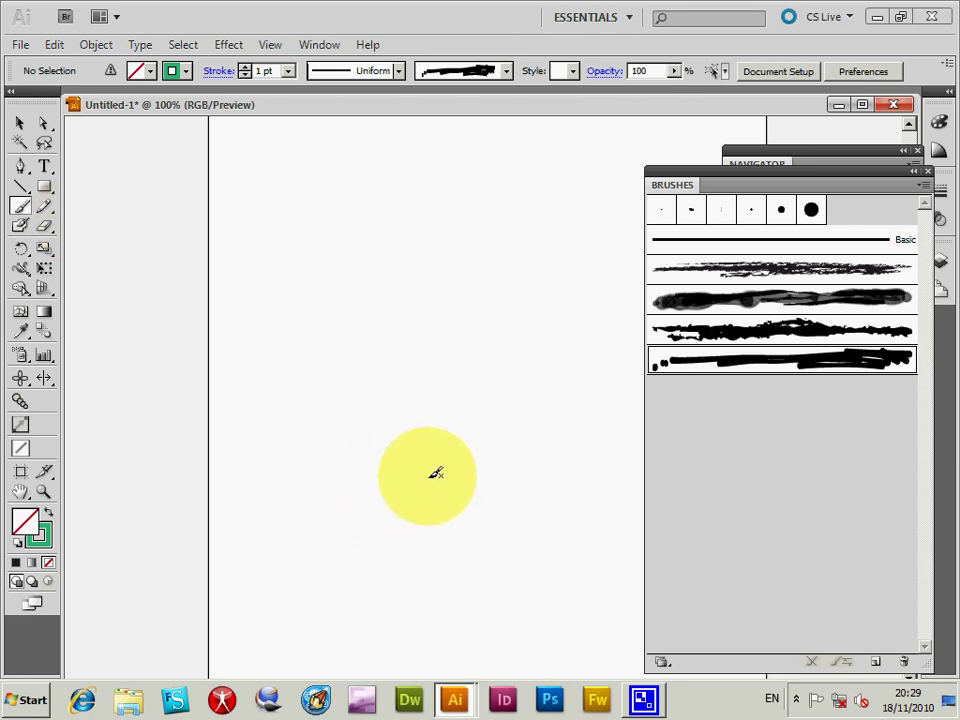
- Paint two black test strokes with Art Brush 49, then delete them
{"action": "left_click_drag", "start_coordinate": [433, 483], "coordinate": [245, 242]}
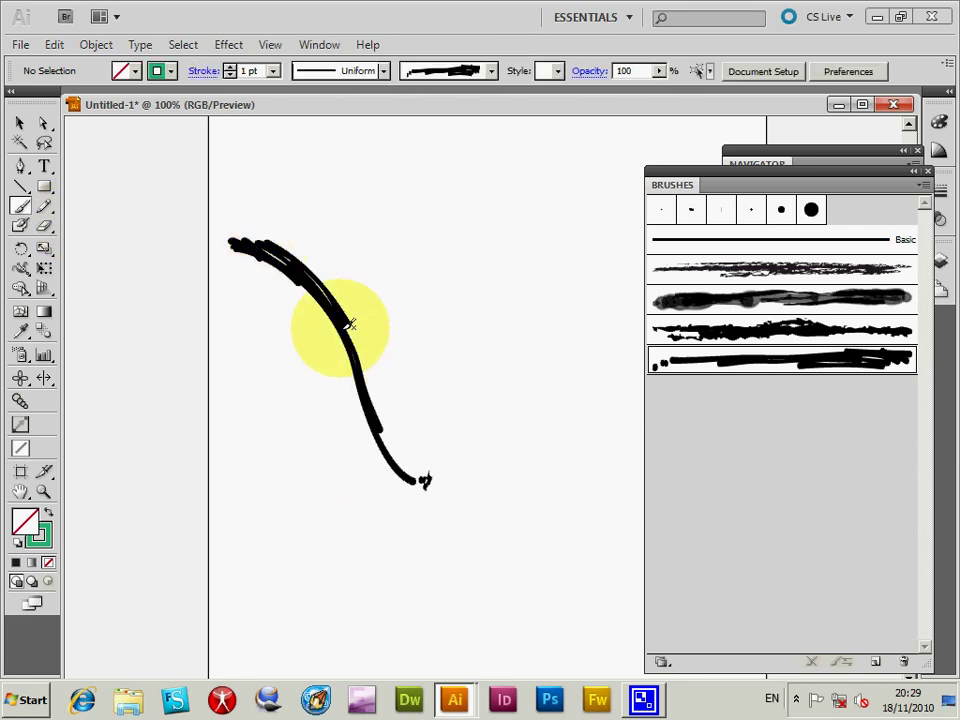
{"action": "left_click_drag", "start_coordinate": [268, 200], "coordinate": [424, 478]}
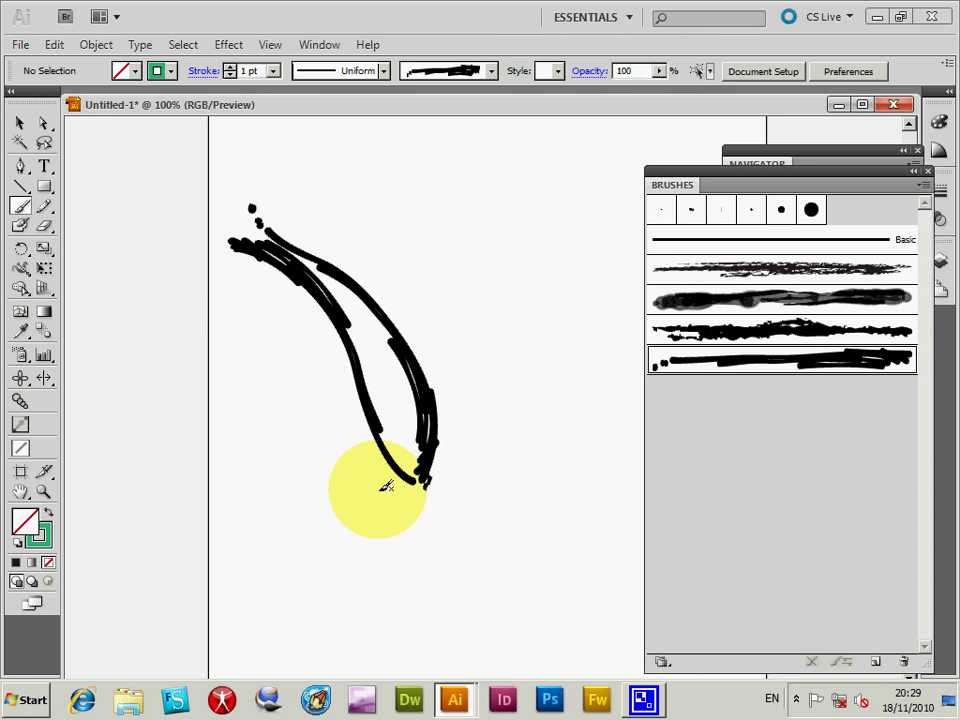
{"action": "key", "text": "ctrl+a"}
{"action": "key", "text": "Delete"}
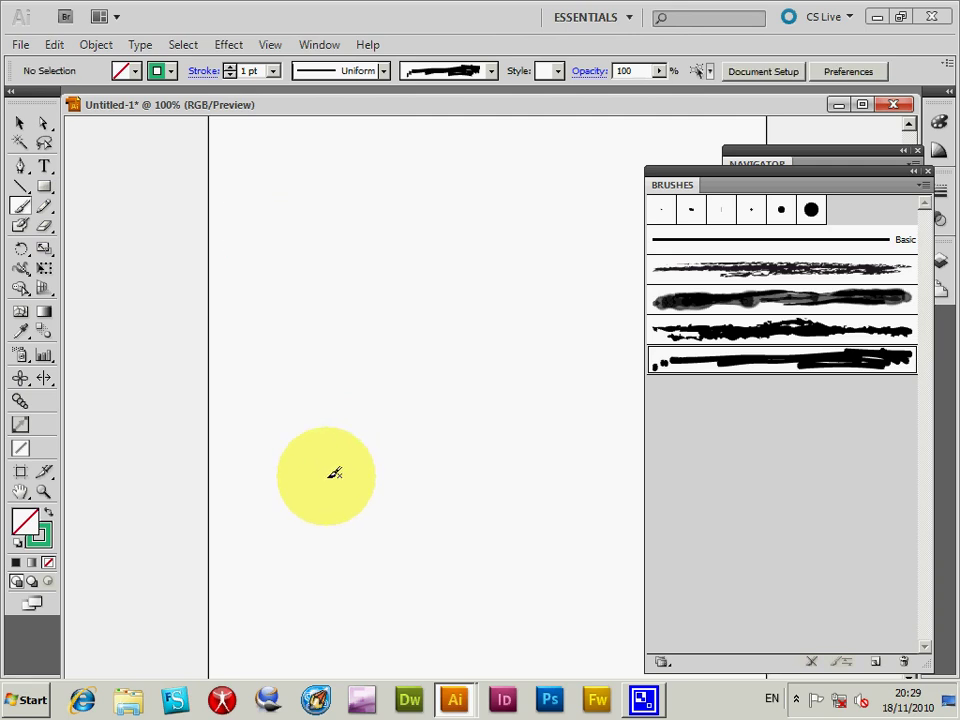
- Set Art Brush 49's colorization method to Tints
{"action": "double_click", "coordinate": [730, 371]}
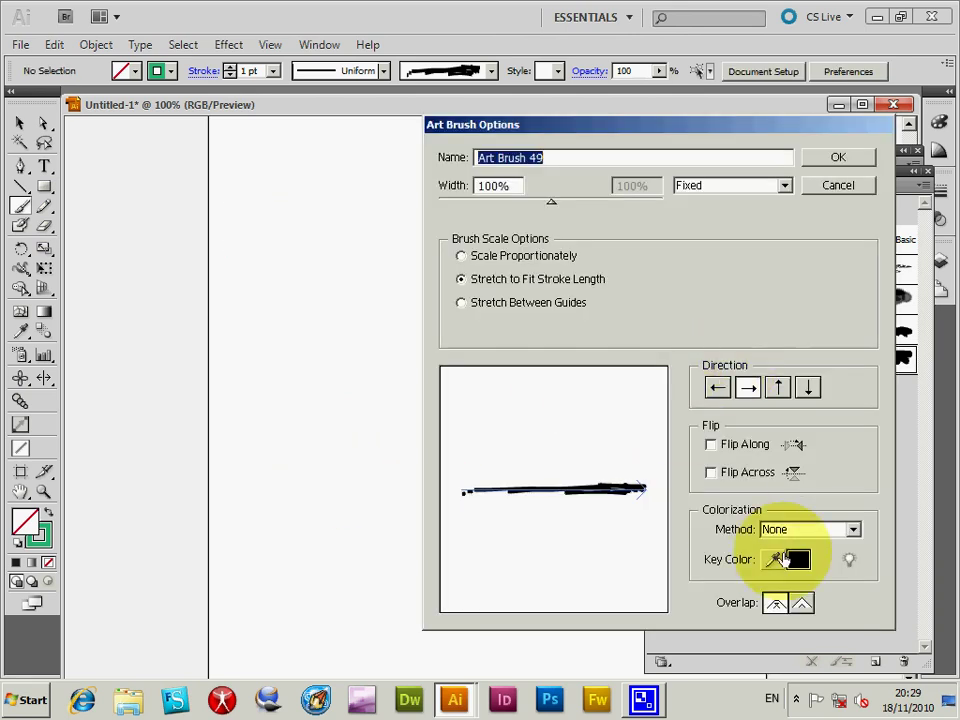
{"action": "left_click", "coordinate": [797, 529]}
{"action": "left_click", "coordinate": [785, 557]}
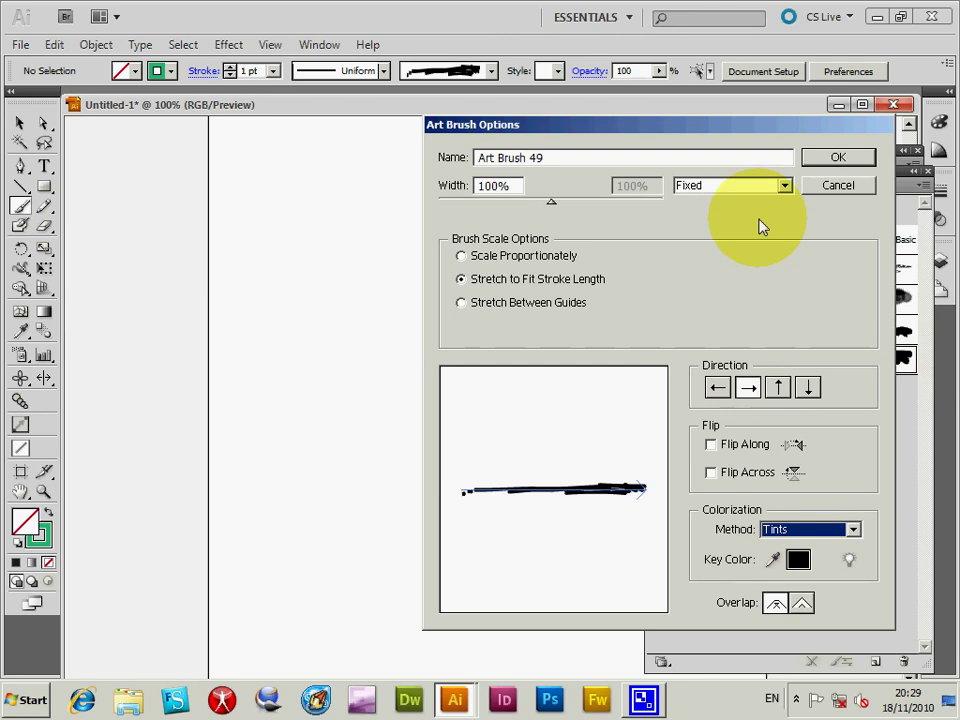
{"action": "left_click", "coordinate": [840, 158]}
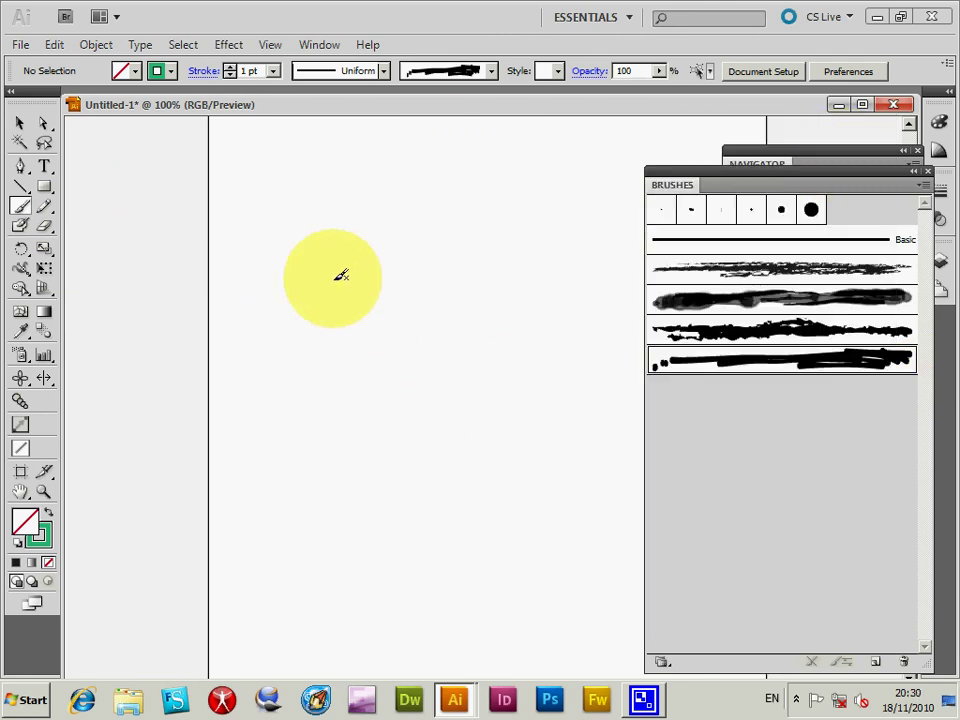
- Paint a green tinted stroke, then two dark-blue strokes beside it
{"action": "mouse_move", "coordinate": [289, 203]}
{"action": "left_mouse_down"}
{"action": "mouse_move", "coordinate": [395, 320]}
{"action": "mouse_move", "coordinate": [427, 513]}
{"action": "mouse_move", "coordinate": [316, 279]}
{"action": "mouse_move", "coordinate": [396, 530]}
{"action": "left_mouse_up"}
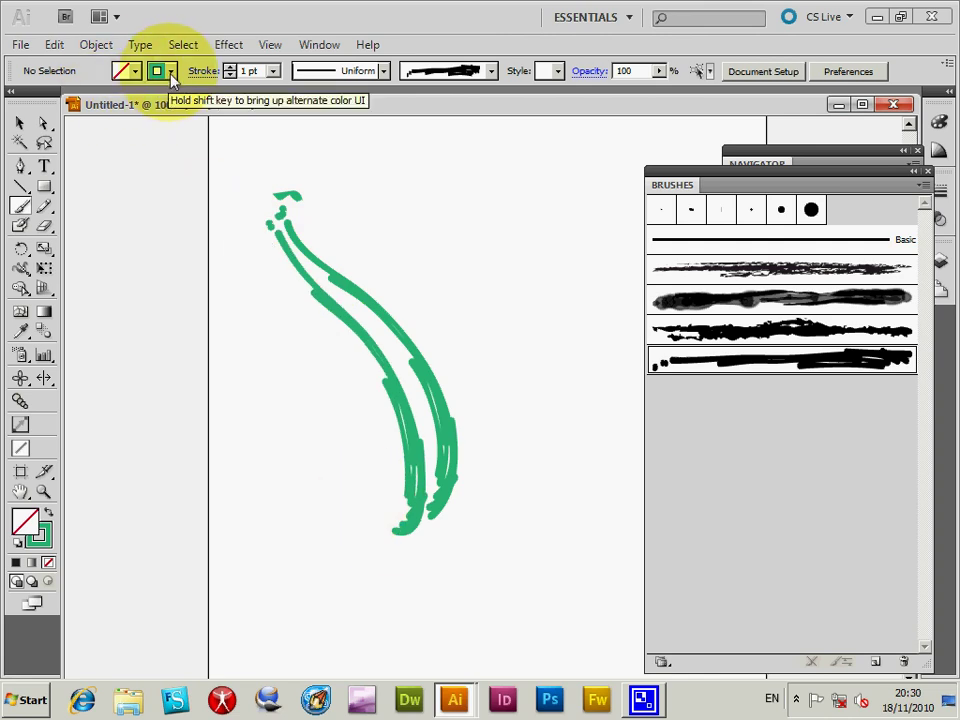
{"action": "left_click", "coordinate": [172, 72]}
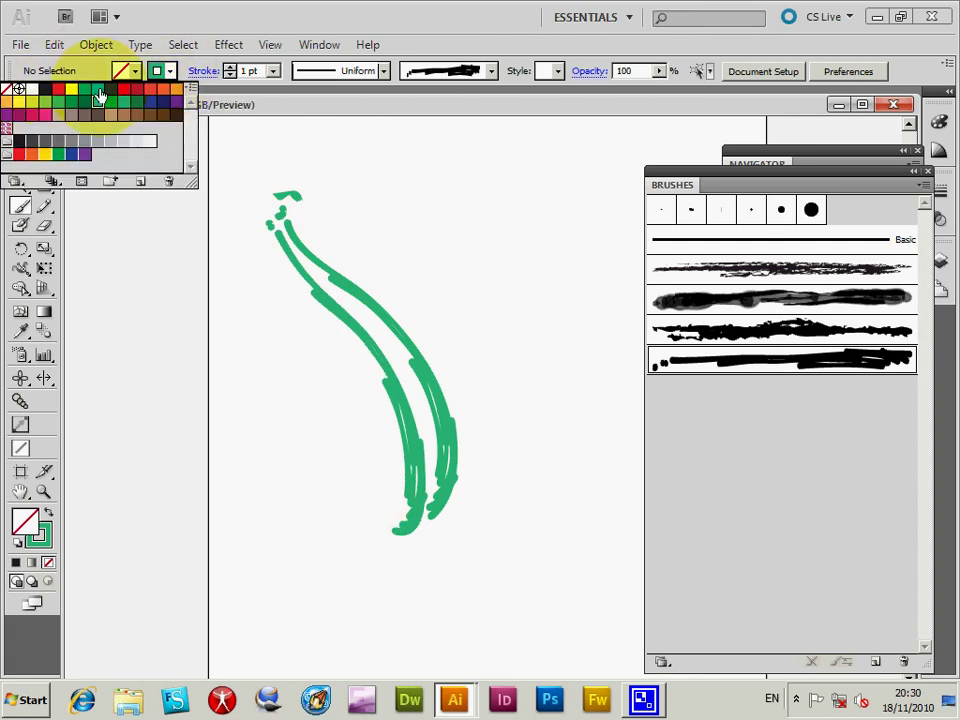
{"action": "left_click", "coordinate": [165, 101]}
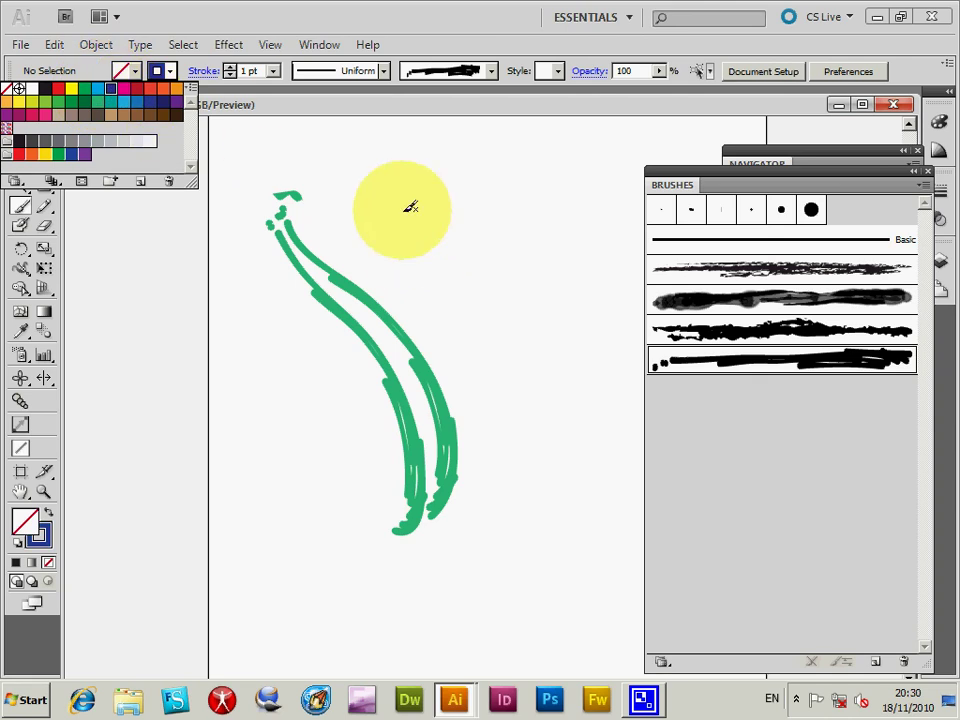
{"action": "mouse_move", "coordinate": [378, 180]}
{"action": "left_mouse_down"}
{"action": "mouse_move", "coordinate": [506, 506]}
{"action": "mouse_move", "coordinate": [548, 502]}
{"action": "left_mouse_up"}
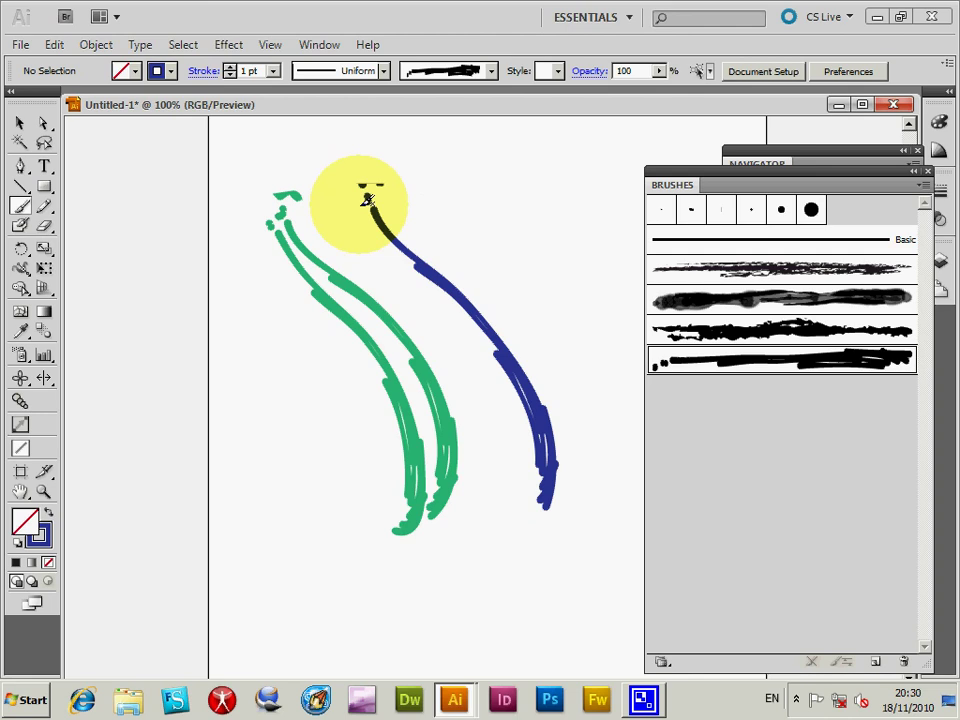
{"action": "mouse_move", "coordinate": [356, 196]}
{"action": "left_mouse_down"}
{"action": "mouse_move", "coordinate": [514, 414]}
{"action": "mouse_move", "coordinate": [524, 545]}
{"action": "left_mouse_up"}
- Paint a wide 6 pt dark-blue stroke on the left, then marquee-select all strokes
{"action": "left_click", "coordinate": [273, 71]}
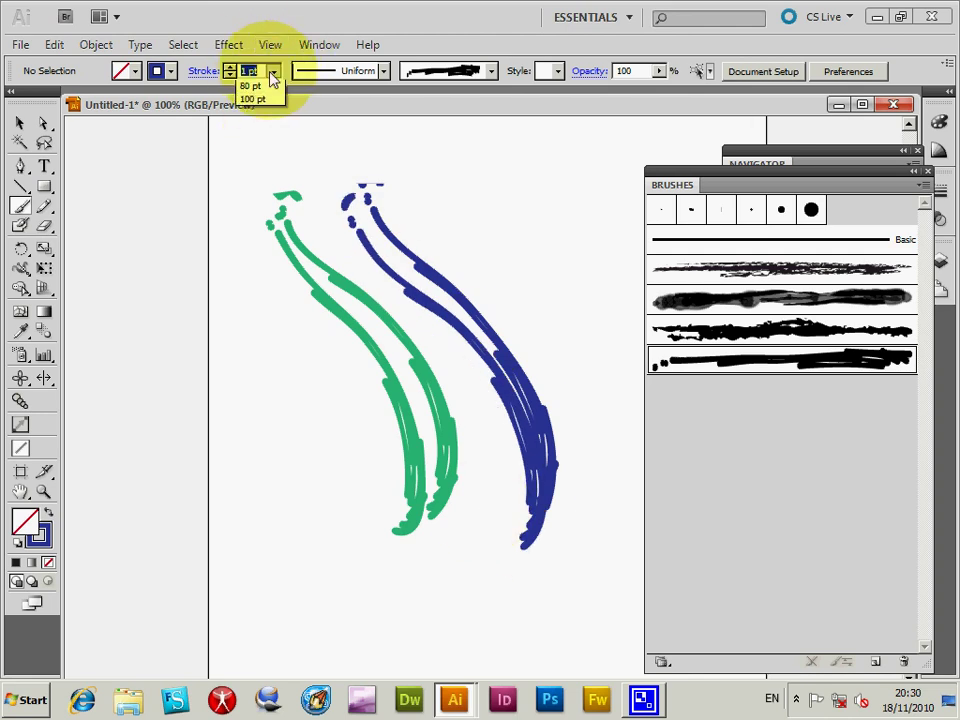
{"action": "left_click", "coordinate": [240, 191]}
{"action": "mouse_move", "coordinate": [125, 214]}
{"action": "left_mouse_down"}
{"action": "mouse_move", "coordinate": [339, 454]}
{"action": "mouse_move", "coordinate": [395, 545]}
{"action": "left_mouse_up"}
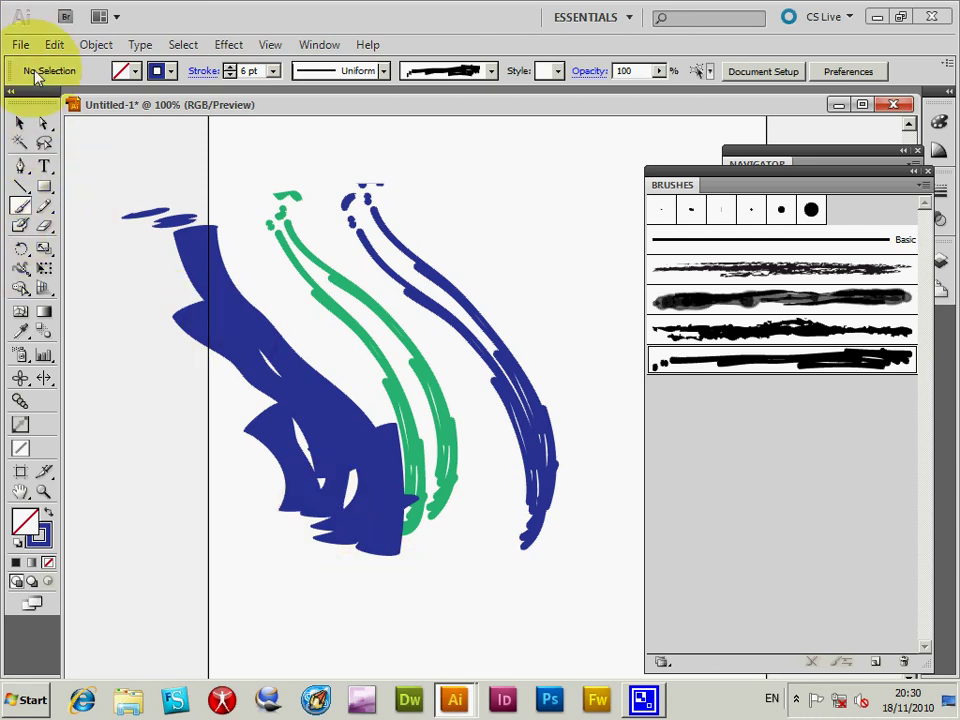
{"action": "left_click", "coordinate": [19, 127]}
{"action": "mouse_move", "coordinate": [171, 161]}
{"action": "left_mouse_down"}
{"action": "mouse_move", "coordinate": [317, 285]}
{"action": "mouse_move", "coordinate": [634, 521]}
{"action": "mouse_move", "coordinate": [628, 500]}
{"action": "left_mouse_up"}
- Delete the selected strokes and open the GX21_Artistic_001 brush library
{"action": "key", "text": "Delete"}
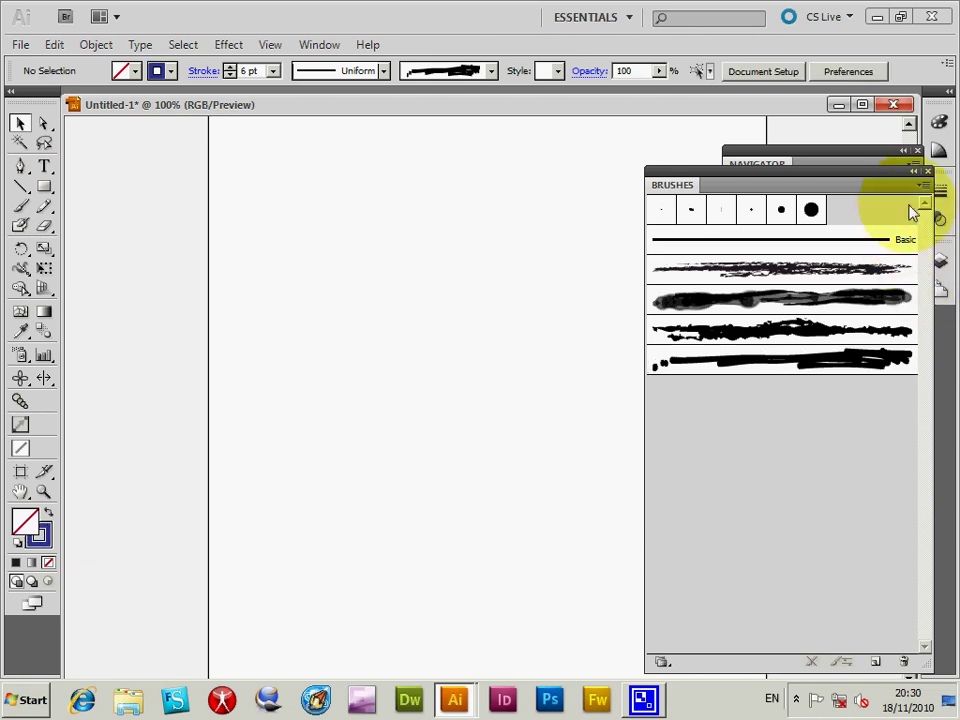
{"action": "left_click", "coordinate": [922, 190]}
{"action": "mouse_move", "coordinate": [850, 465]}
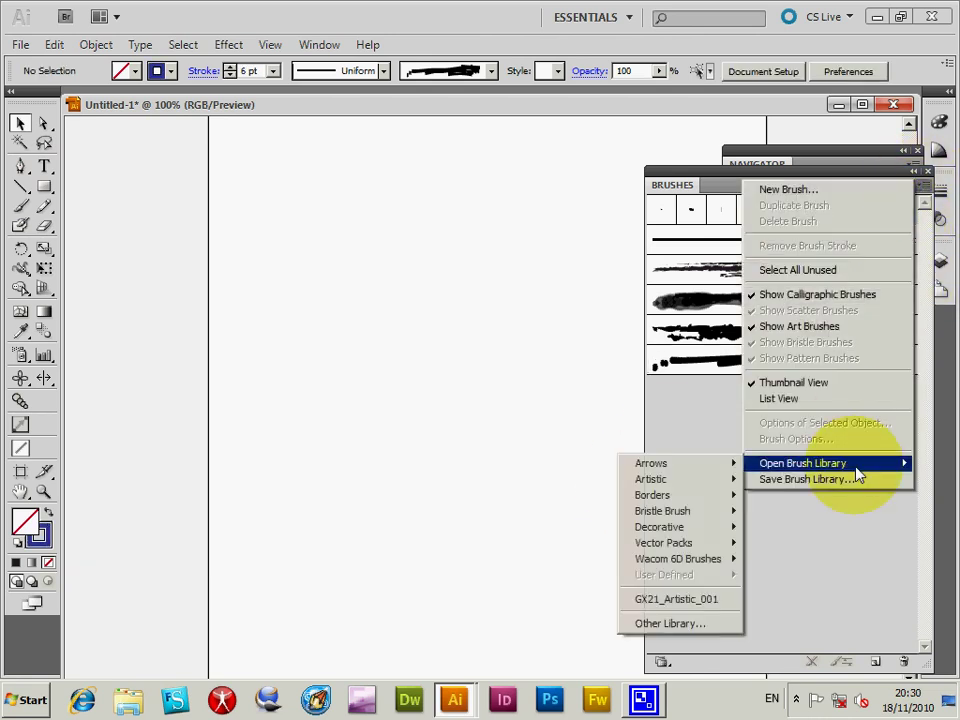
{"action": "left_click", "coordinate": [718, 600]}
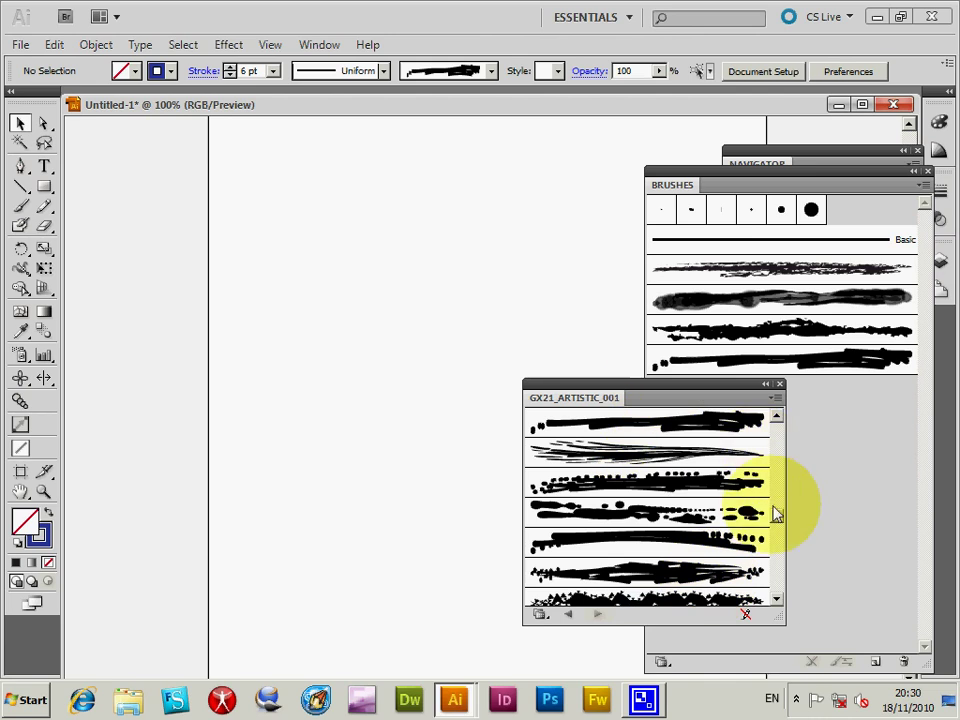
- Add the spotted Art Brush 62 to the Brushes panel and accept its colorization None options
{"action": "left_click_drag", "start_coordinate": [781, 520], "coordinate": [780, 544]}
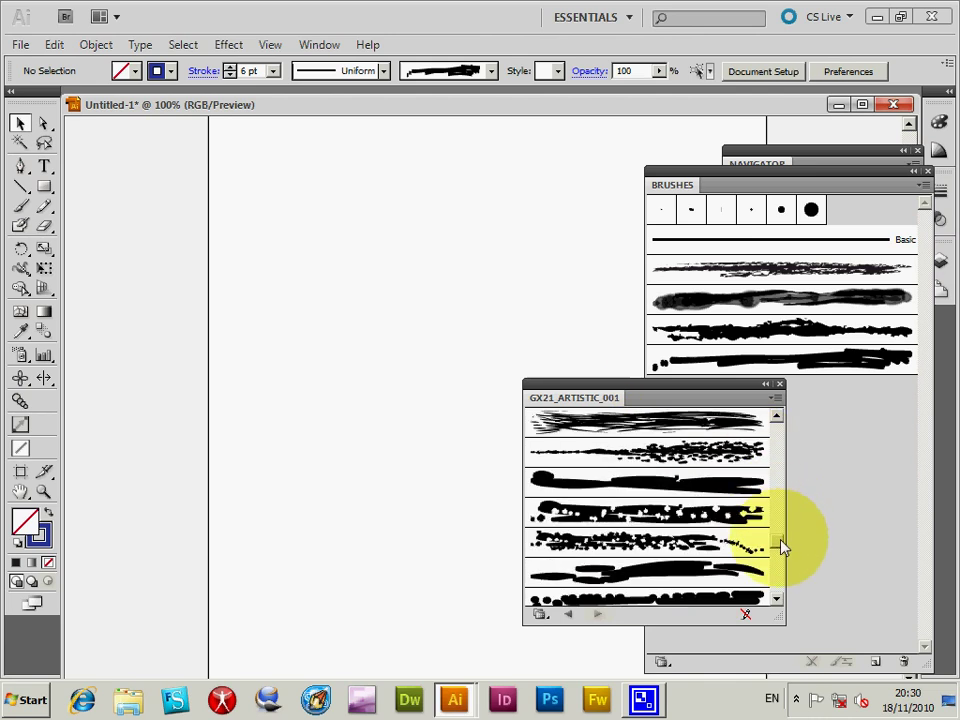
{"action": "left_click", "coordinate": [658, 516]}
{"action": "left_click", "coordinate": [779, 384]}
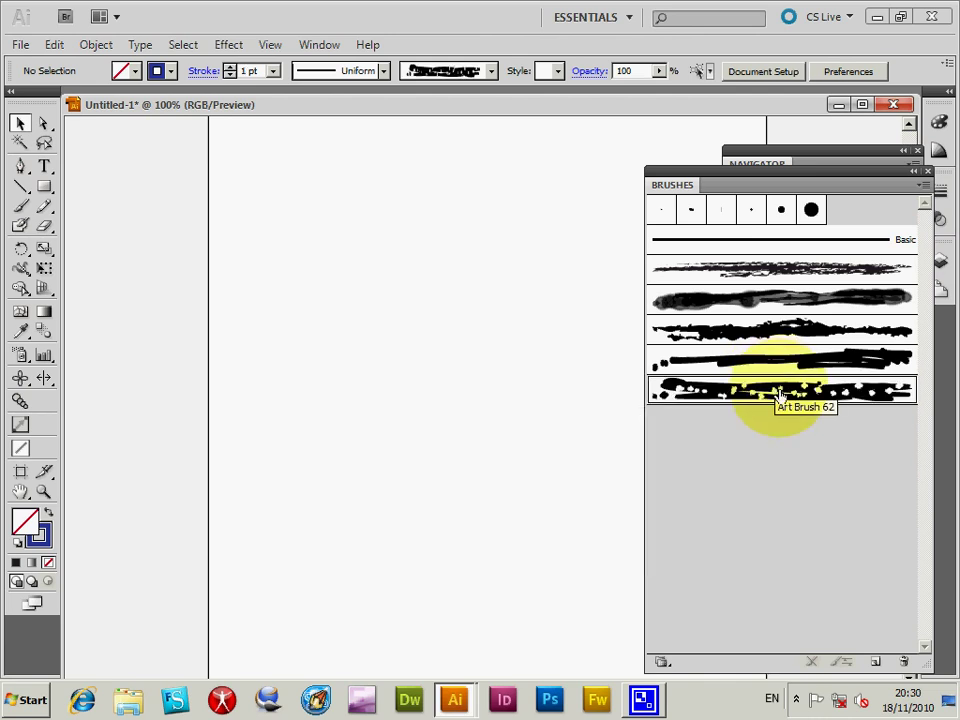
{"action": "double_click", "coordinate": [782, 400]}
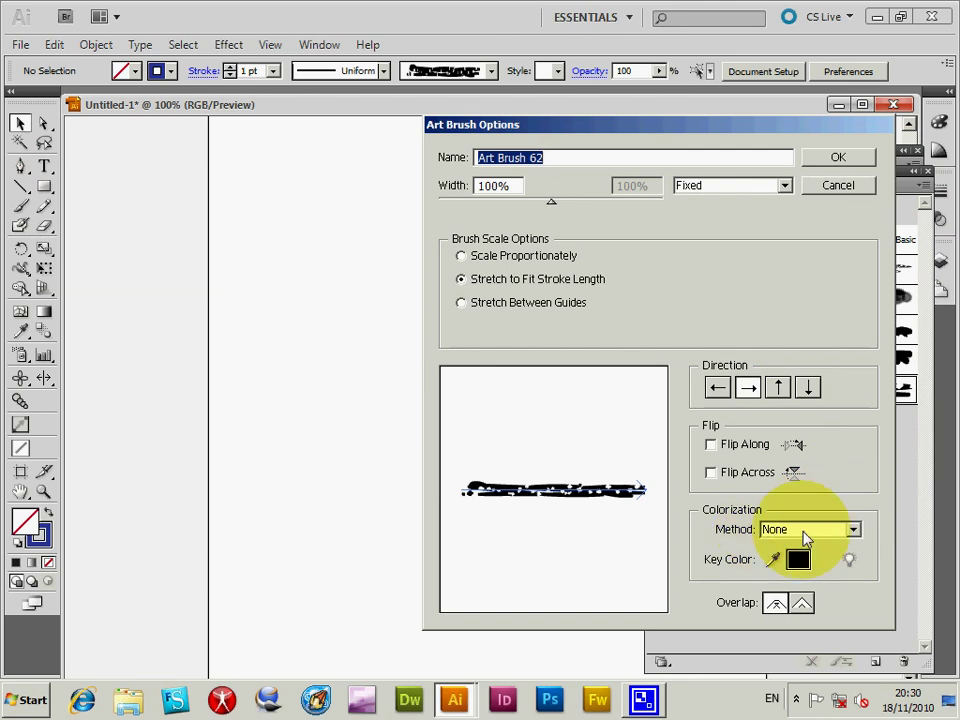
{"action": "left_click", "coordinate": [845, 160]}
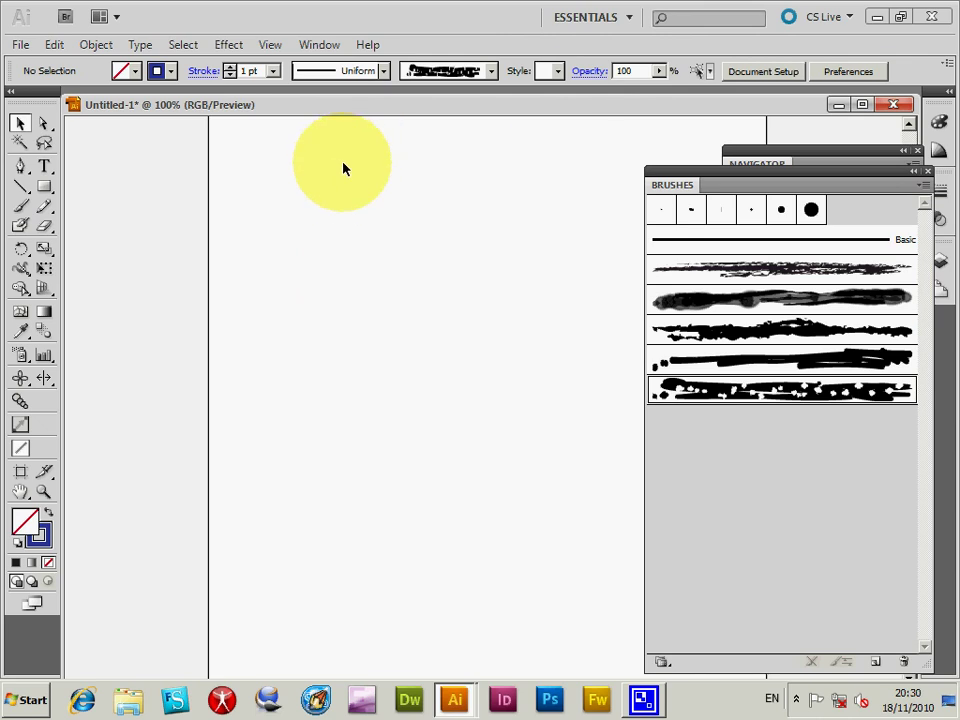
- Paint a curved spotted stroke with Art Brush 62 down the upper-left page and select it
{"action": "left_click", "coordinate": [23, 208]}
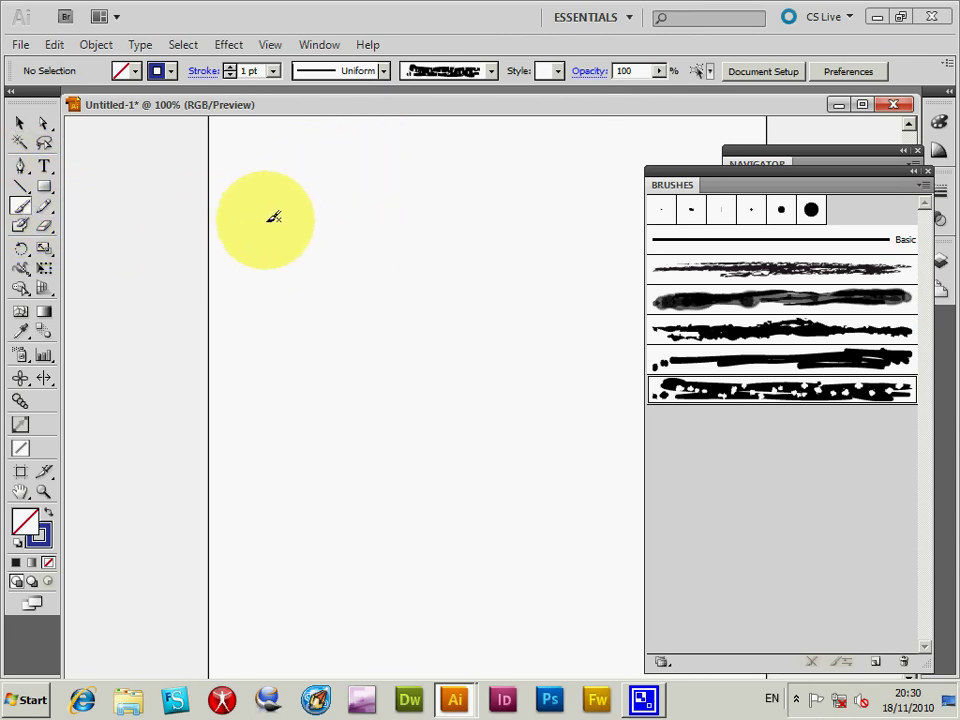
{"action": "mouse_move", "coordinate": [265, 212]}
{"action": "left_mouse_down"}
{"action": "mouse_move", "coordinate": [336, 300]}
{"action": "mouse_move", "coordinate": [455, 525]}
{"action": "left_mouse_up"}
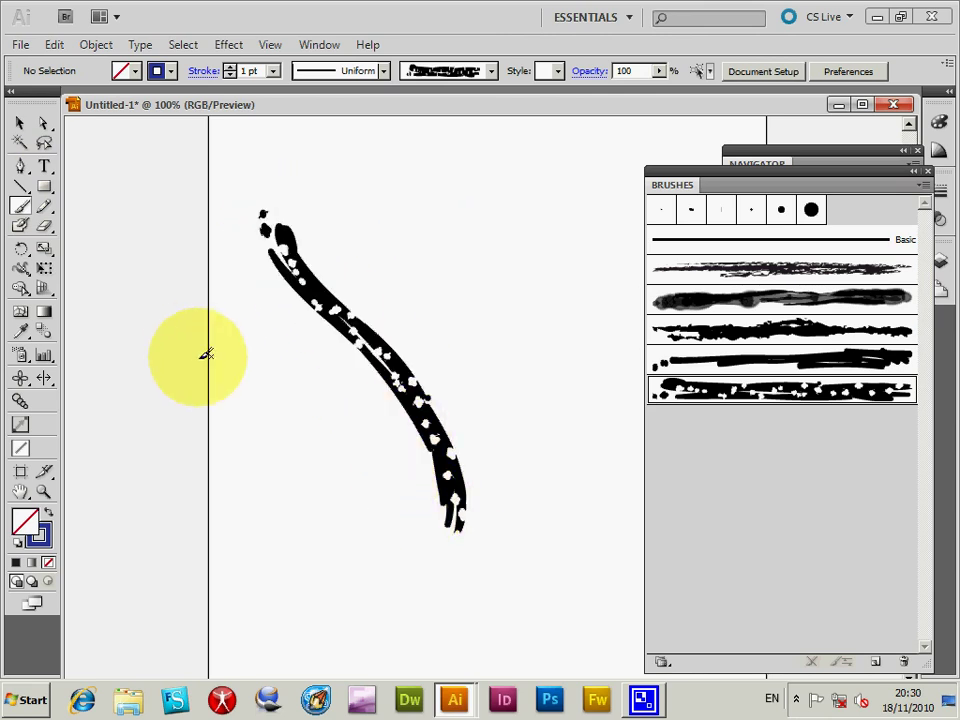
{"action": "left_click", "coordinate": [17, 124]}
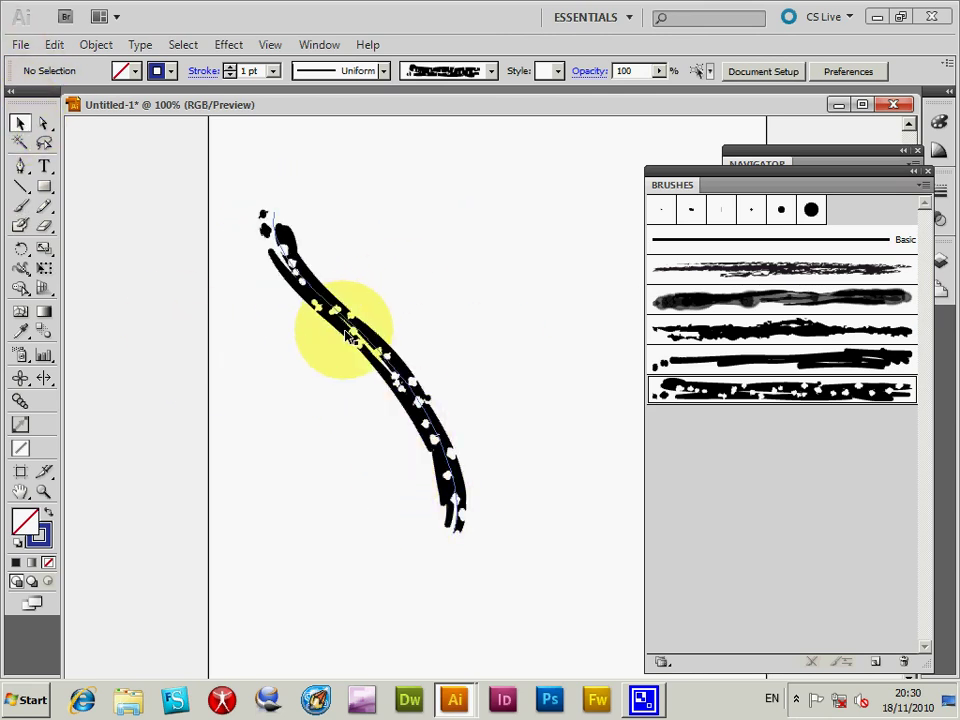
{"action": "left_click", "coordinate": [348, 322]}
{"action": "left_click", "coordinate": [100, 45]}
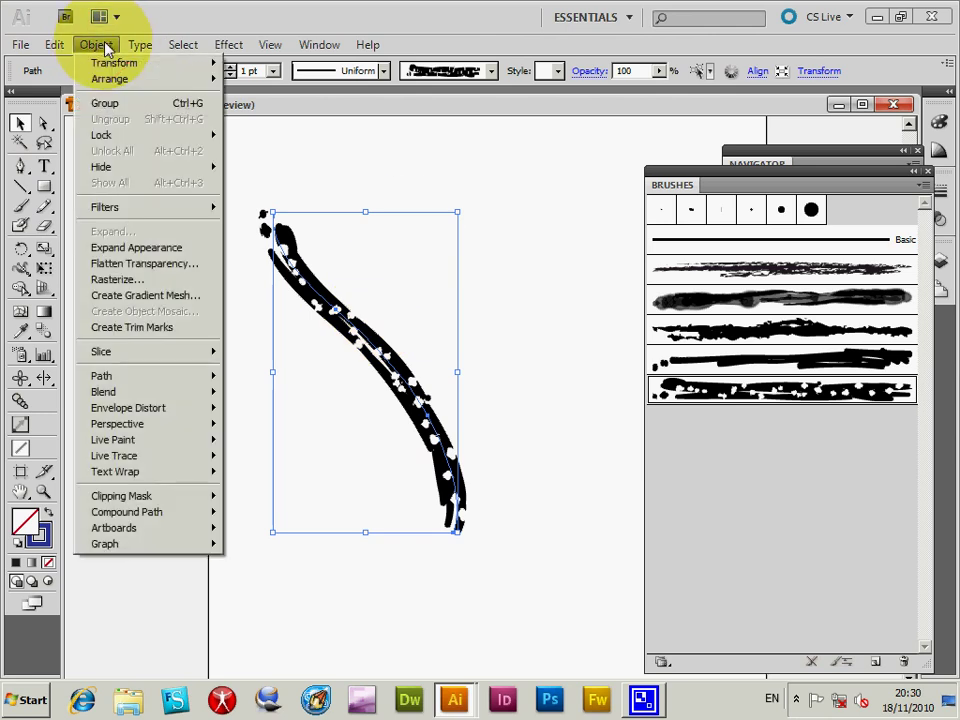
- Expand the spotted stroke's appearance and fill the resulting group red
{"action": "left_click", "coordinate": [120, 250]}
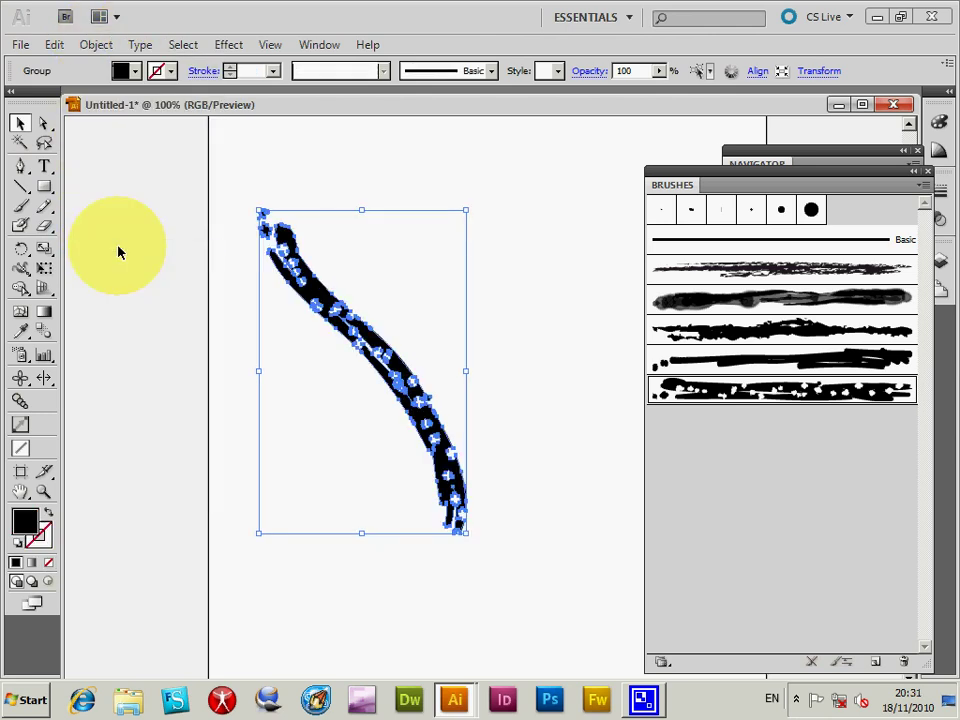
{"action": "left_click_drag", "start_coordinate": [286, 187], "coordinate": [300, 274]}
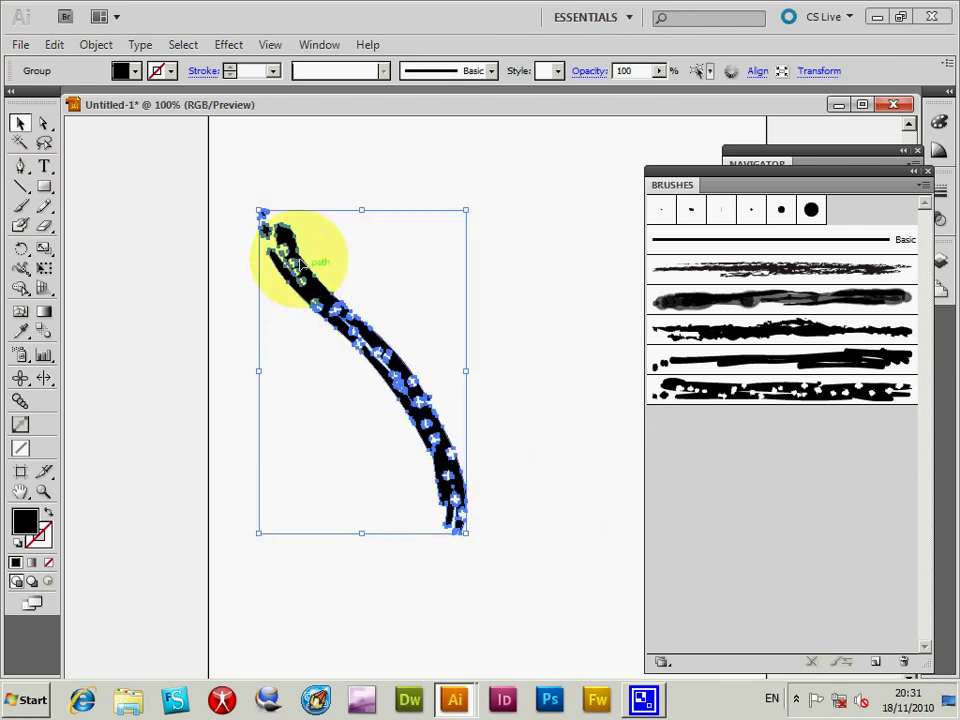
{"action": "left_click", "coordinate": [134, 71]}
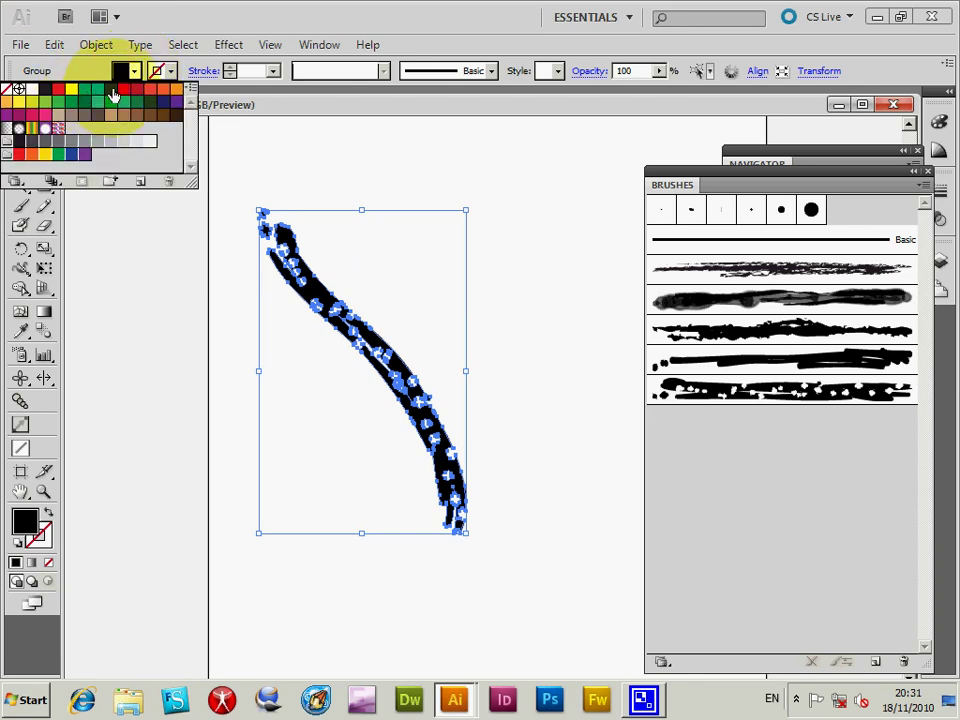
{"action": "left_click", "coordinate": [112, 96]}
{"action": "left_click", "coordinate": [150, 92]}
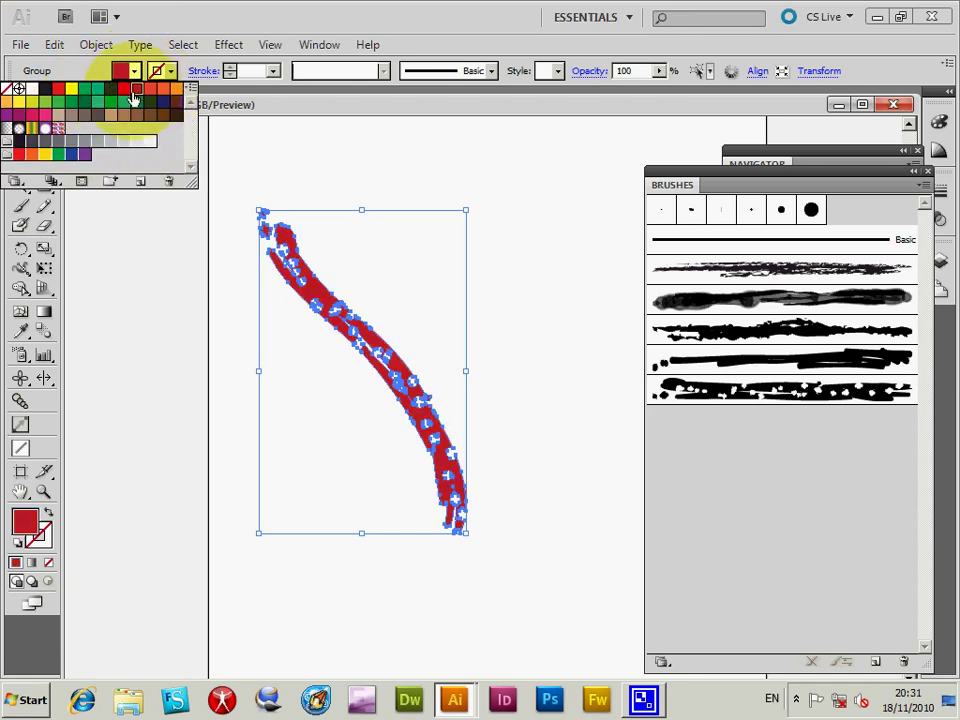
{"action": "left_click", "coordinate": [355, 228]}
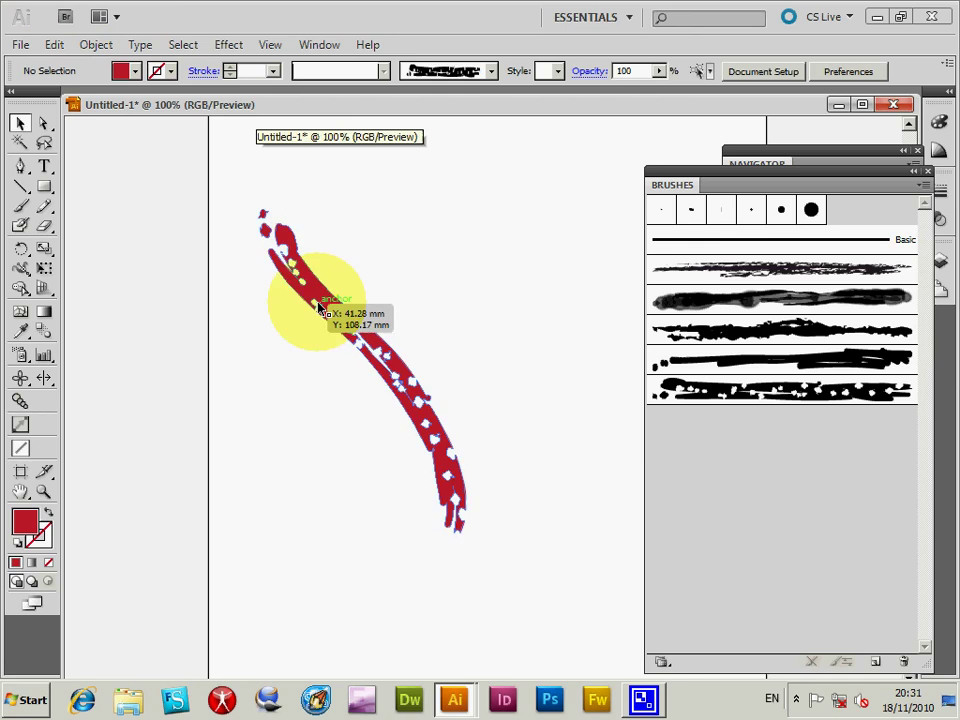
- Duplicate the red group, fill the copy black, and offset it slightly left and down
{"action": "left_click", "coordinate": [262, 222]}
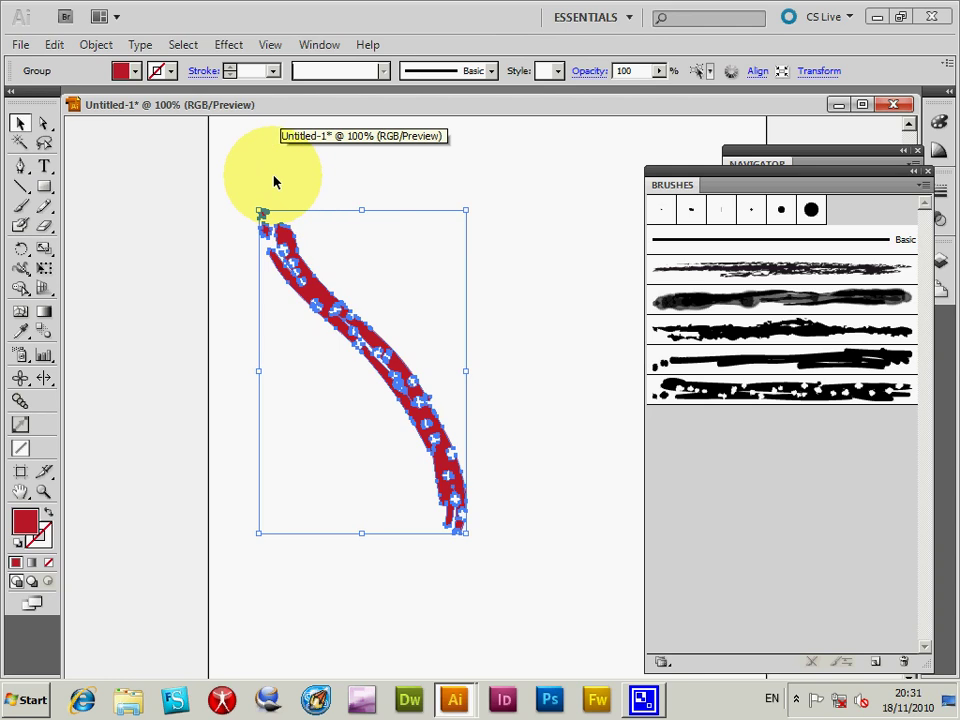
{"action": "left_click_drag", "start_coordinate": [284, 275], "coordinate": [405, 305]}
{"action": "mouse_move", "coordinate": [473, 358]}
{"action": "left_mouse_down"}
{"action": "mouse_move", "coordinate": [435, 332]}
{"action": "mouse_move", "coordinate": [437, 340]}
{"action": "left_mouse_up"}
{"action": "left_click", "coordinate": [135, 70]}
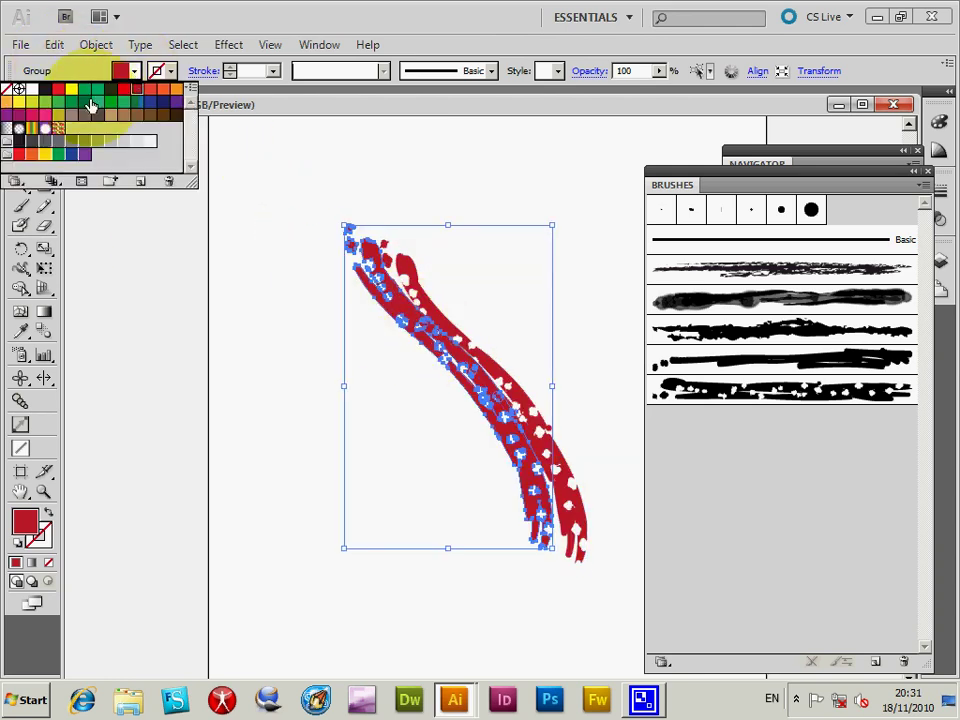
{"action": "left_click", "coordinate": [45, 89]}
{"action": "left_click", "coordinate": [315, 236]}
{"action": "left_click_drag", "start_coordinate": [439, 300], "coordinate": [403, 289]}
{"action": "left_click", "coordinate": [396, 184]}
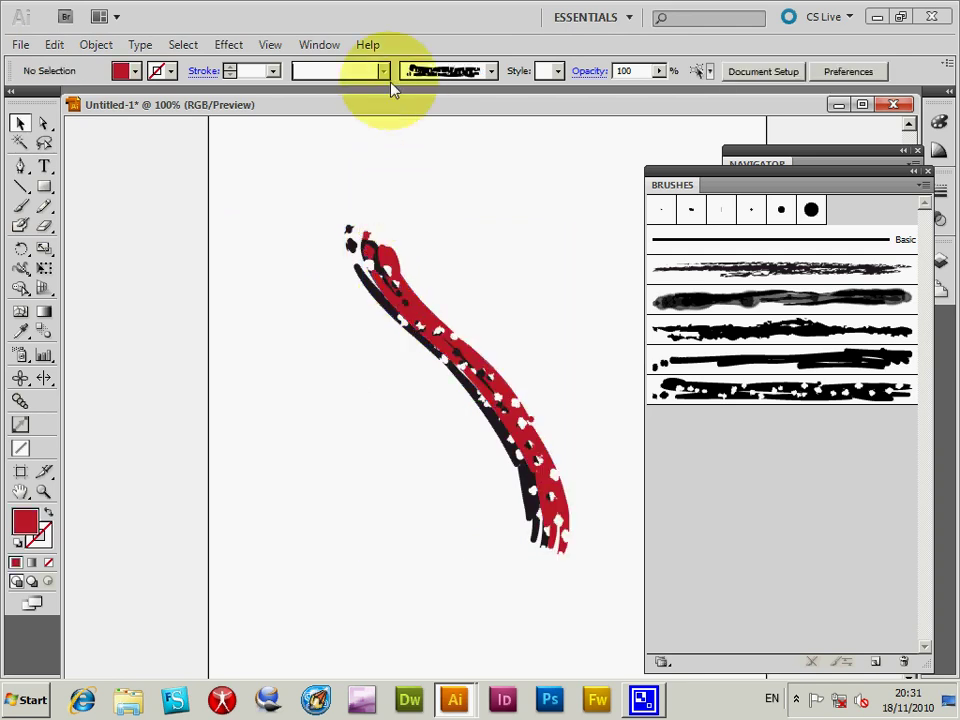